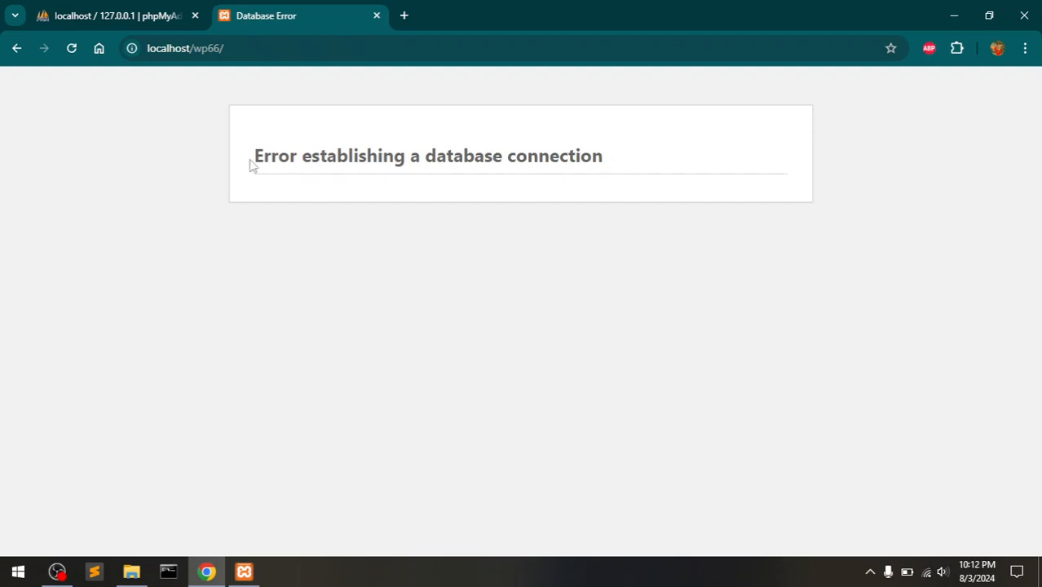
Highlight the database connection error message on the wp66 page.
drag(252, 157, 593, 165)
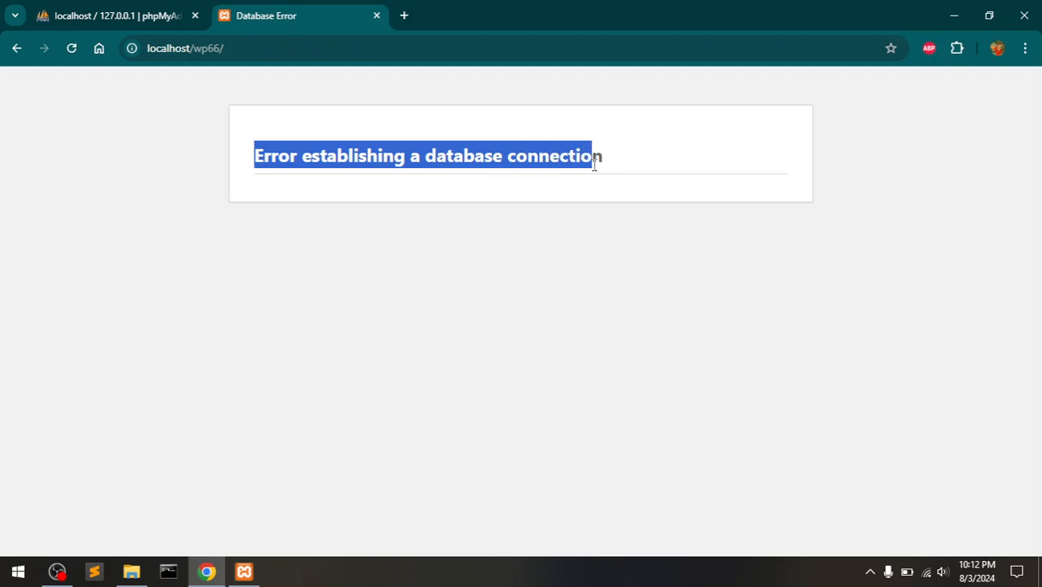
click(593, 165)
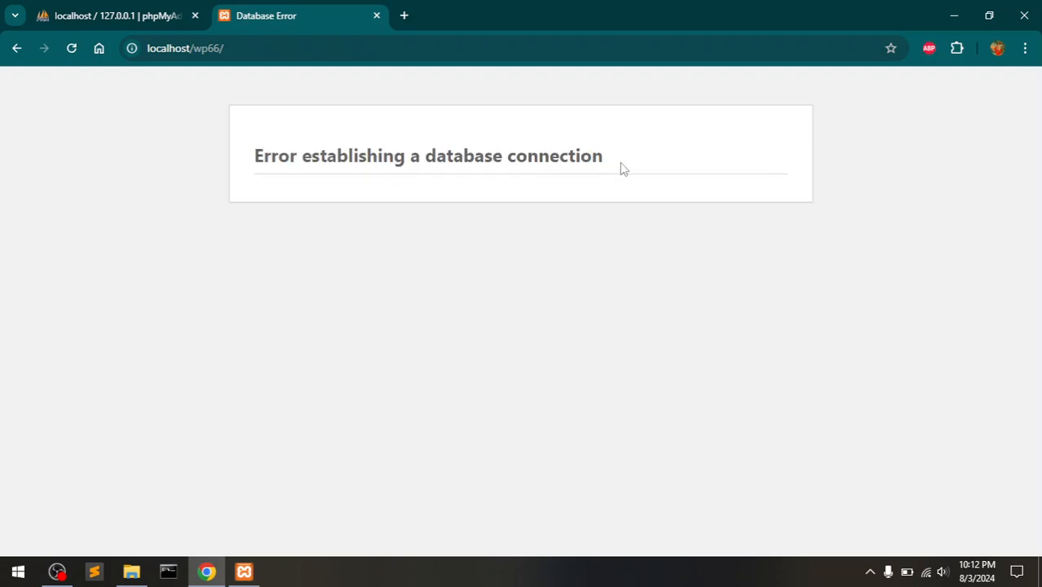
drag(622, 168, 256, 165)
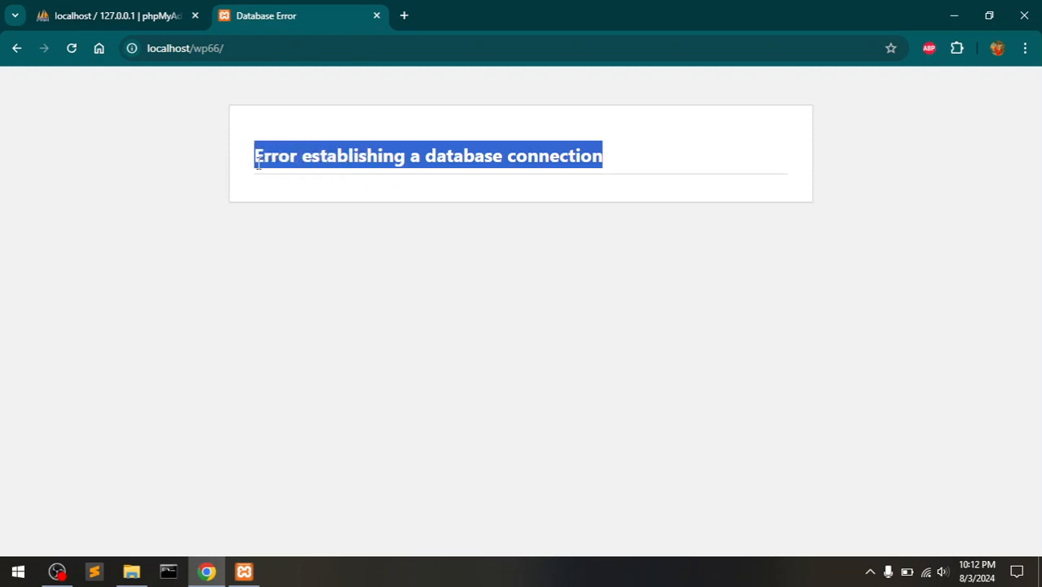
click(388, 189)
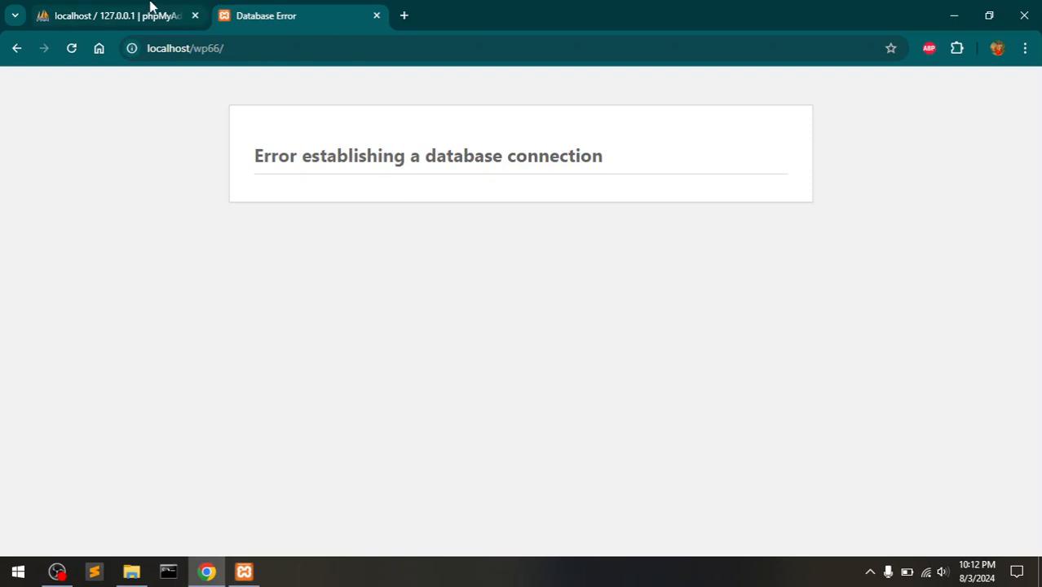
Check the wp66 database tables in phpMyAdmin, then return to the site's error page.
click(151, 8)
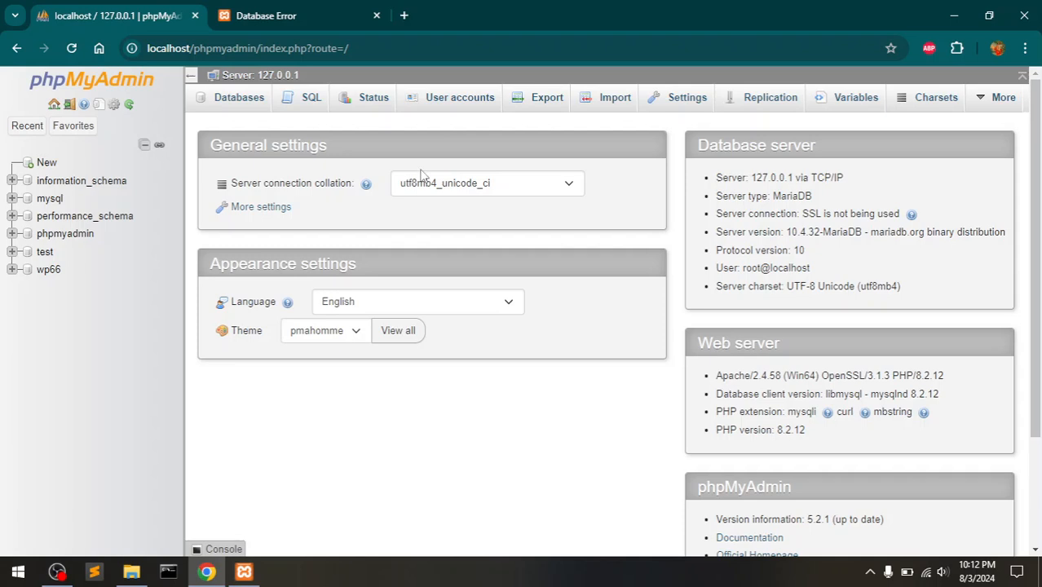
click(47, 272)
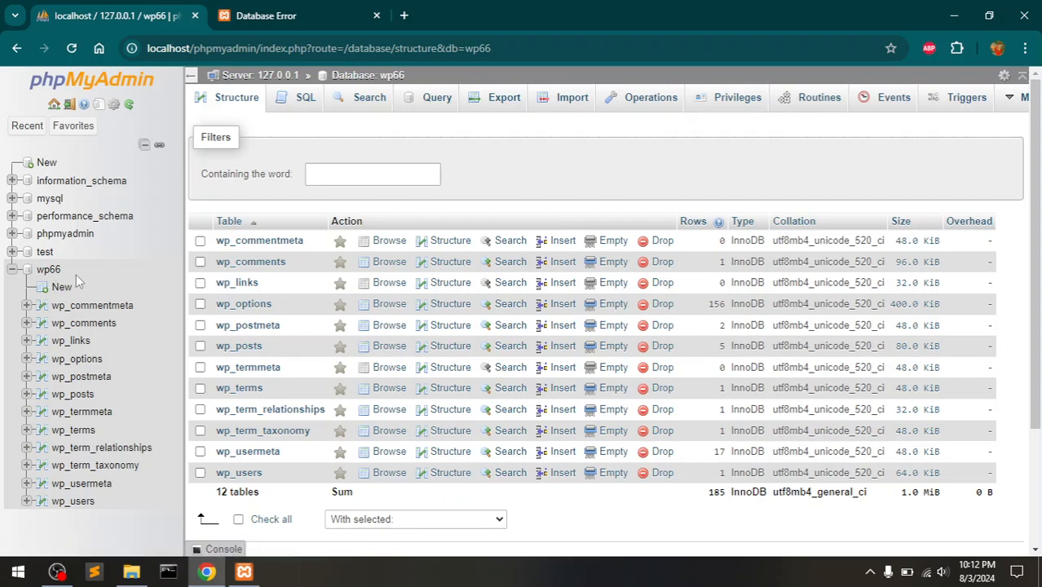
click(294, 8)
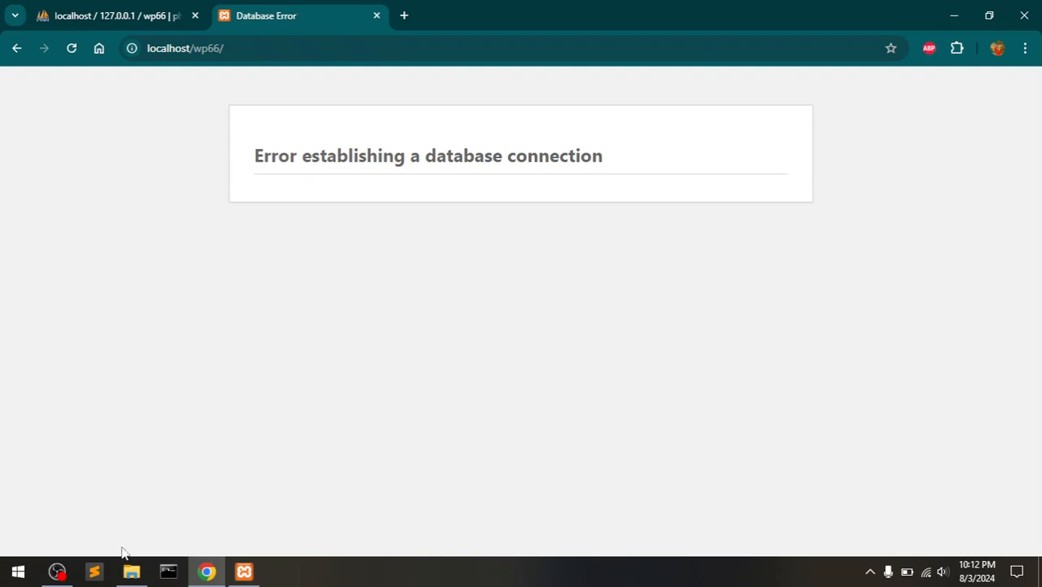
Browse File Explorer to the C:\xampp\htdocs\wp66 folder.
click(130, 574)
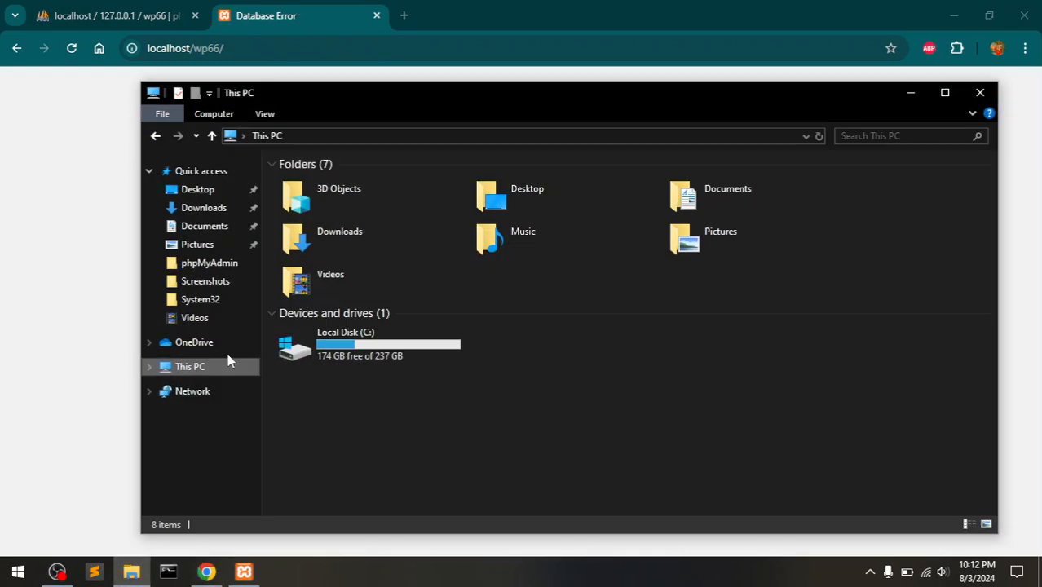
double_click(298, 349)
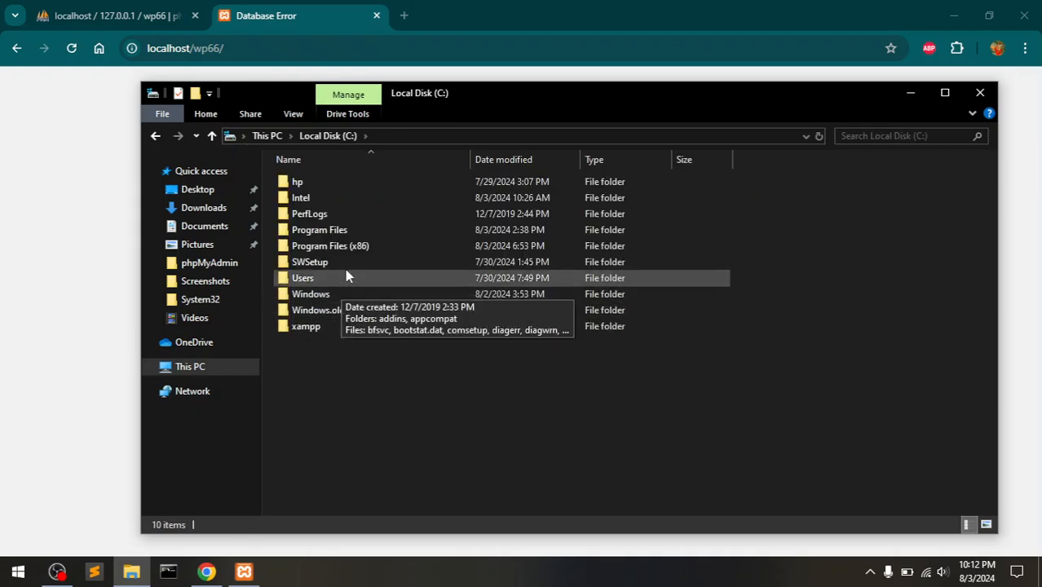
double_click(326, 328)
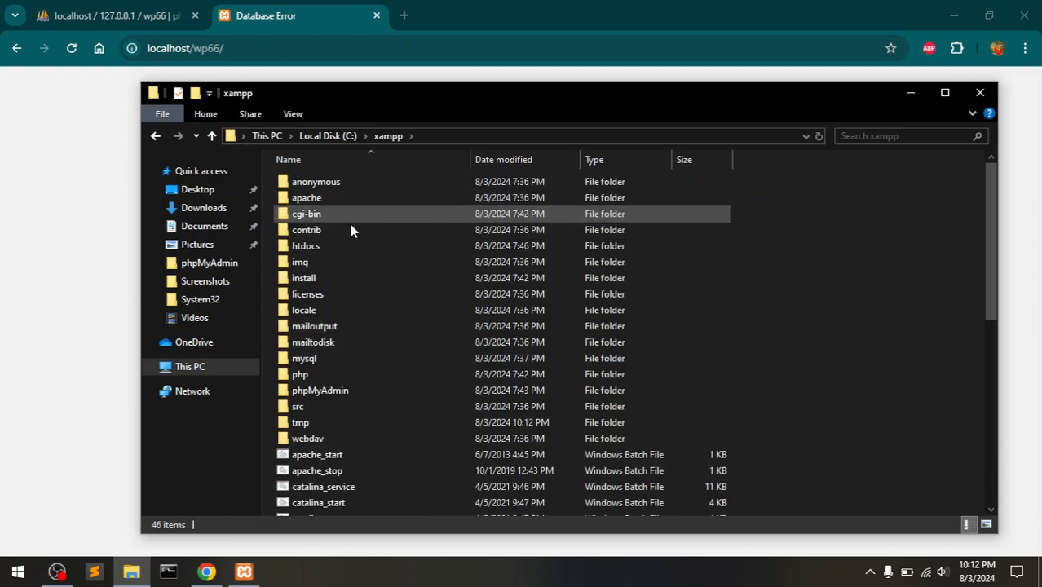
double_click(345, 245)
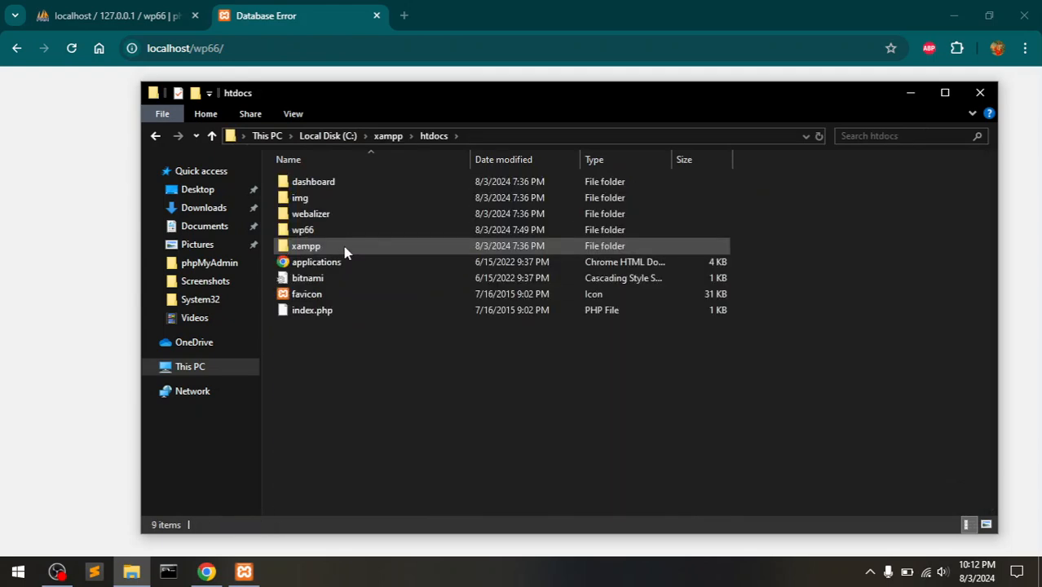
double_click(324, 234)
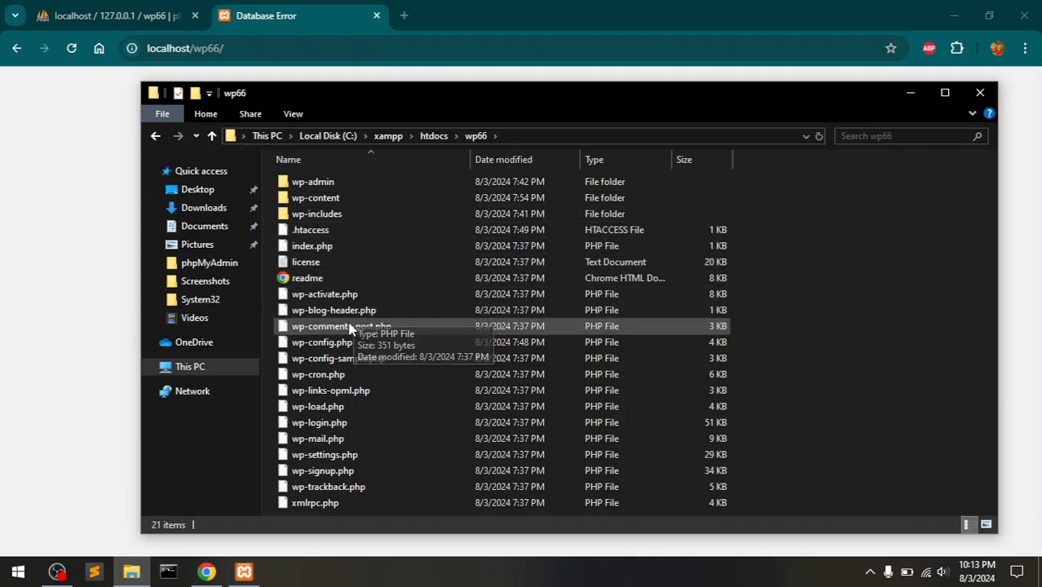
Start renaming wp-config.php, then cancel, keeping its name unchanged.
right_click(343, 343)
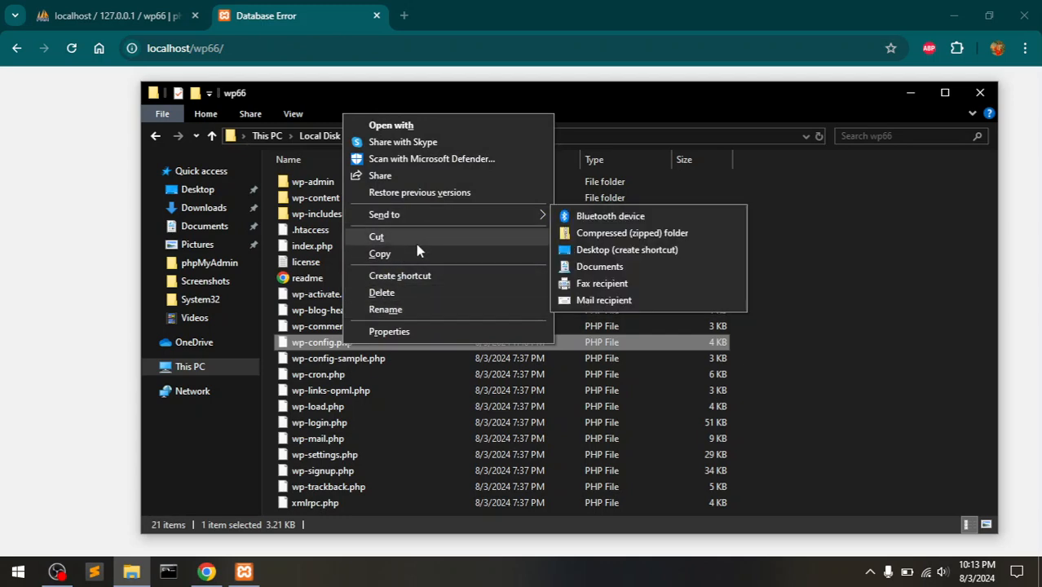
click(331, 346)
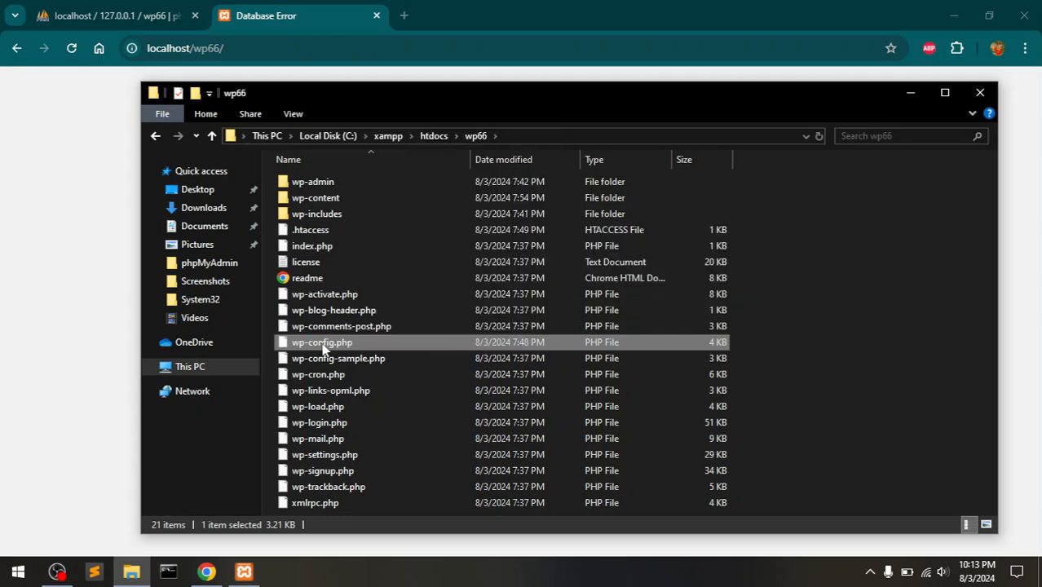
right_click(324, 348)
click(436, 293)
Open wp-config.php in Notepad, keeping Notepad as the default for .php files.
click(356, 347)
right_click(356, 346)
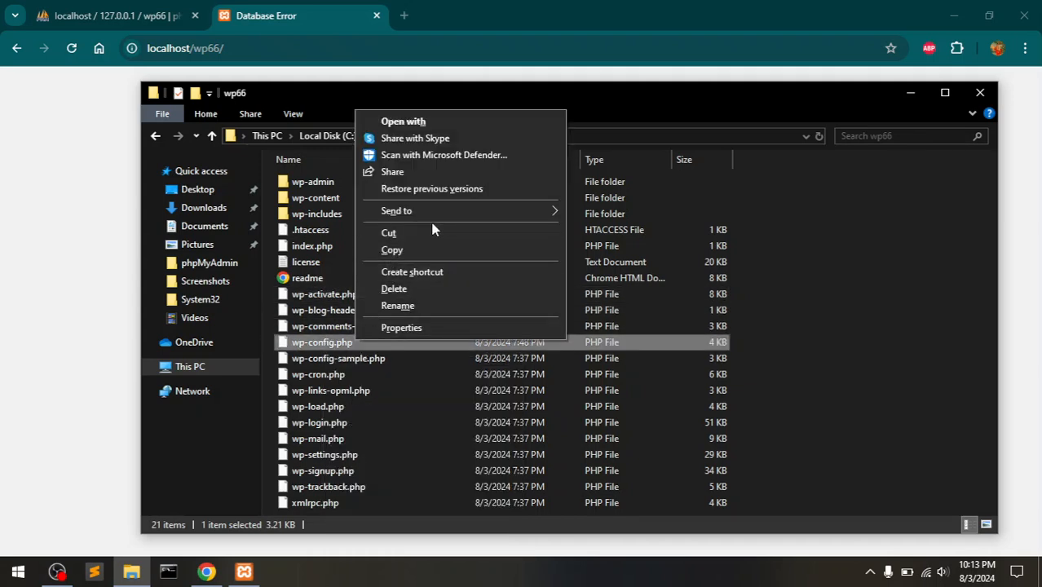
click(475, 121)
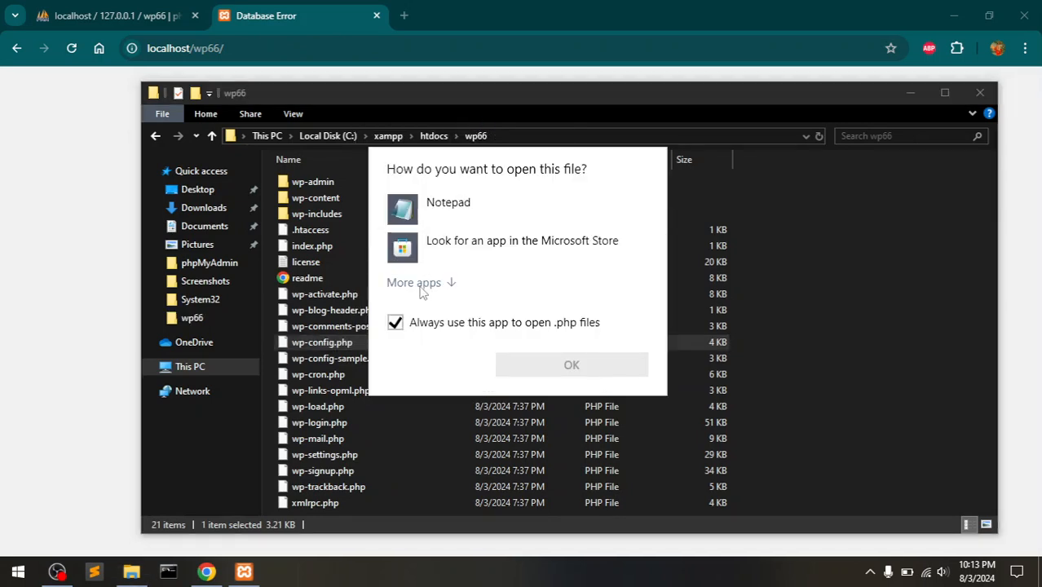
click(418, 287)
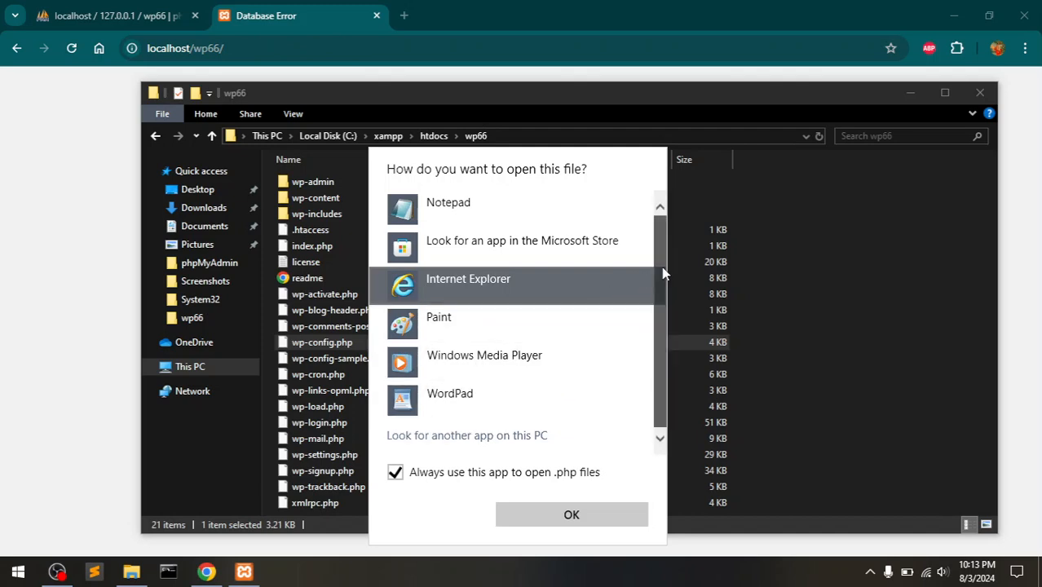
click(527, 214)
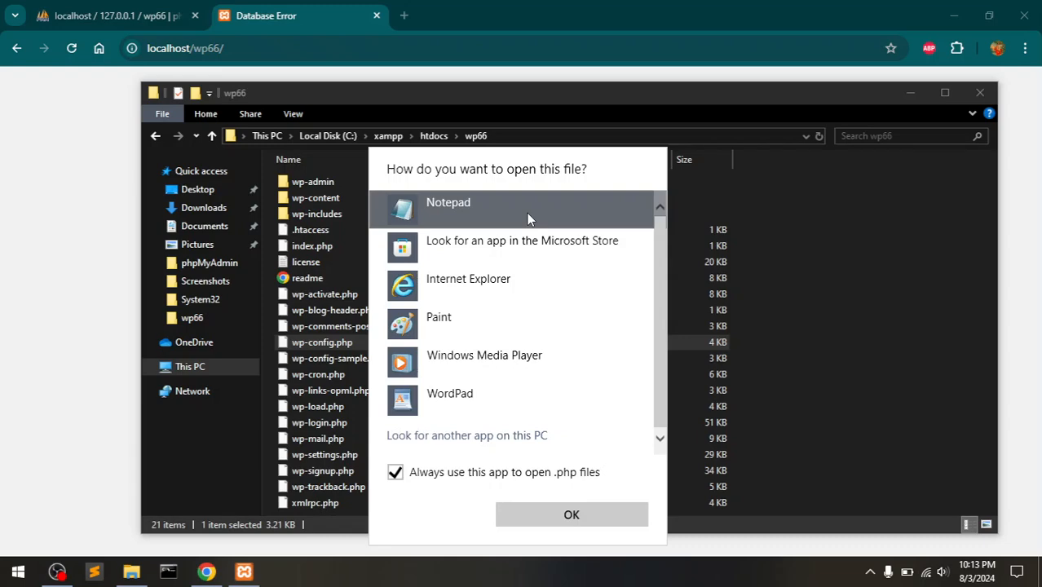
click(572, 514)
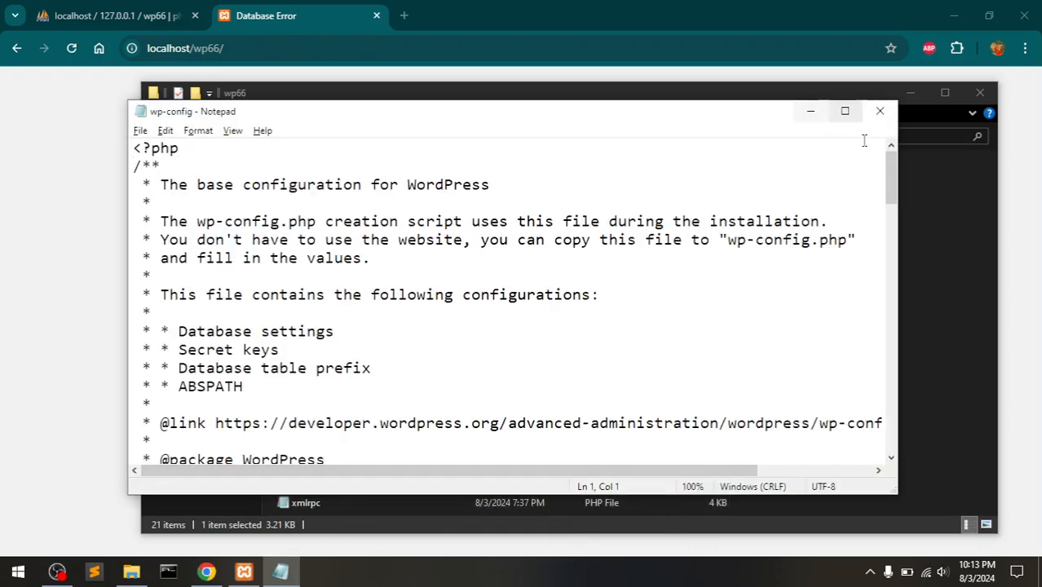
Scroll to the database settings, maximize Notepad, and place the cursor inside the empty DB_PASSWORD quotes.
drag(892, 181, 891, 230)
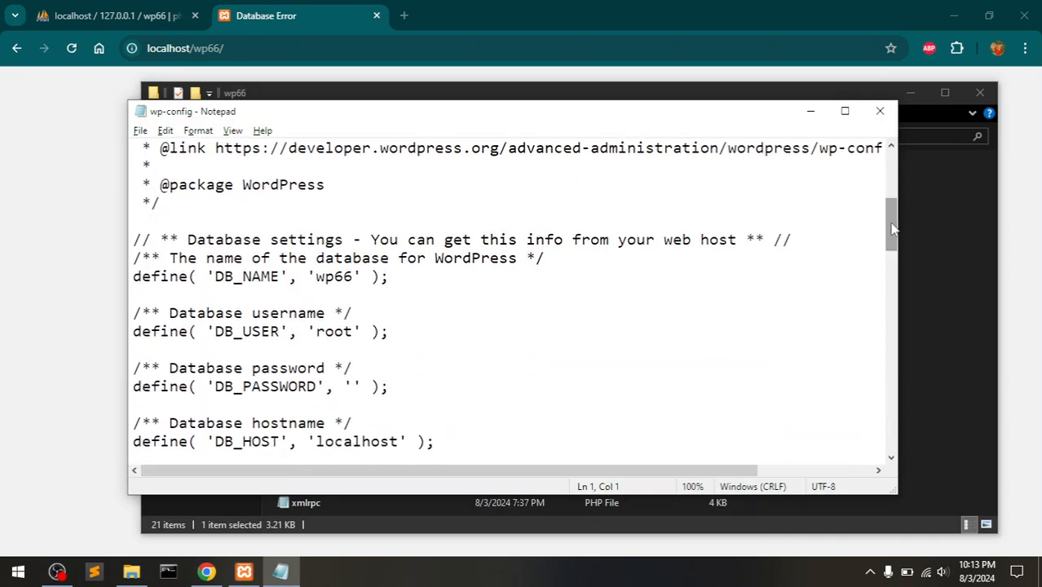
click(845, 109)
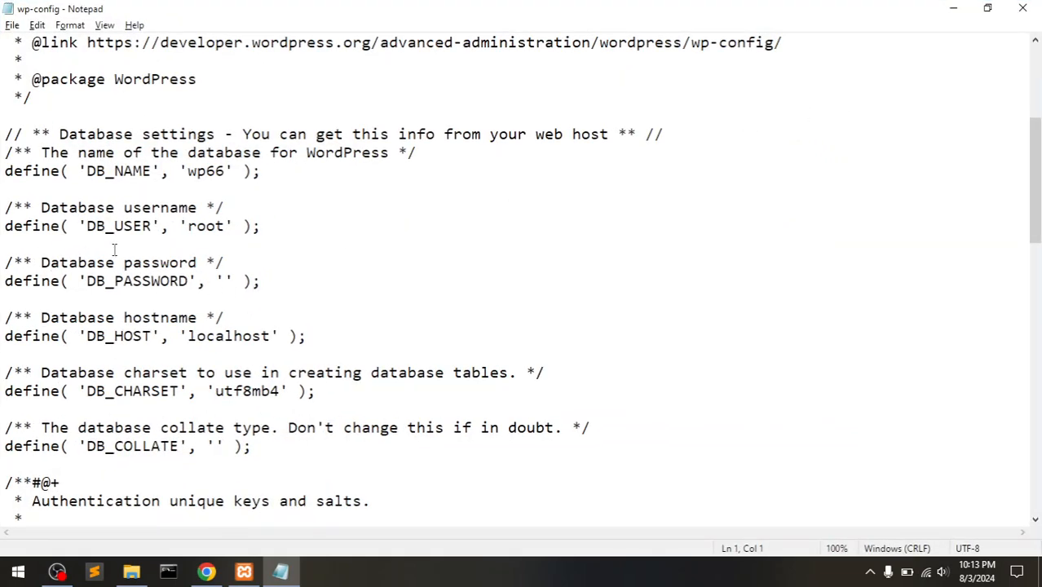
drag(5, 191, 310, 417)
click(310, 416)
double_click(113, 226)
double_click(140, 282)
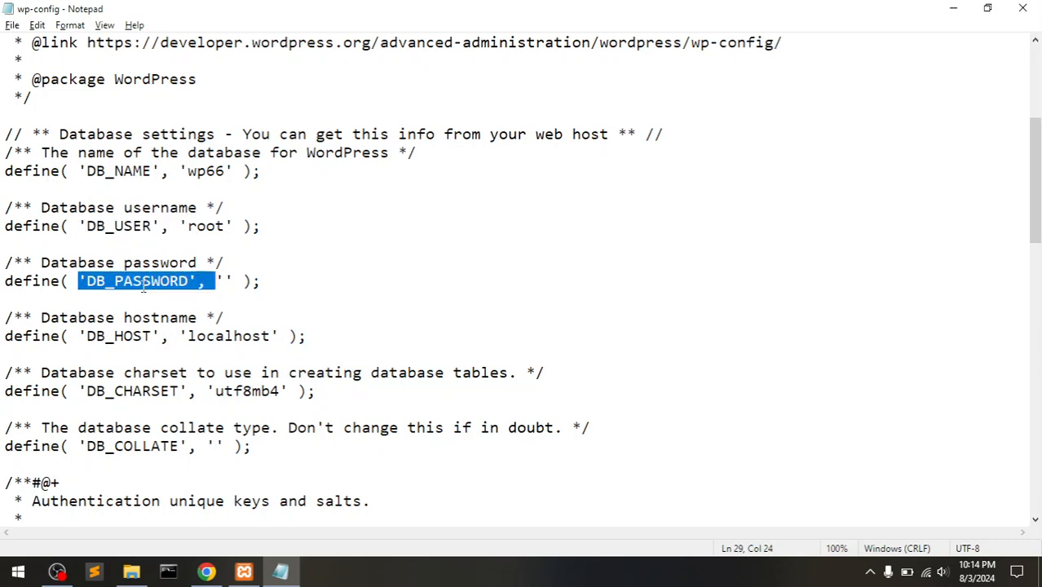
click(223, 280)
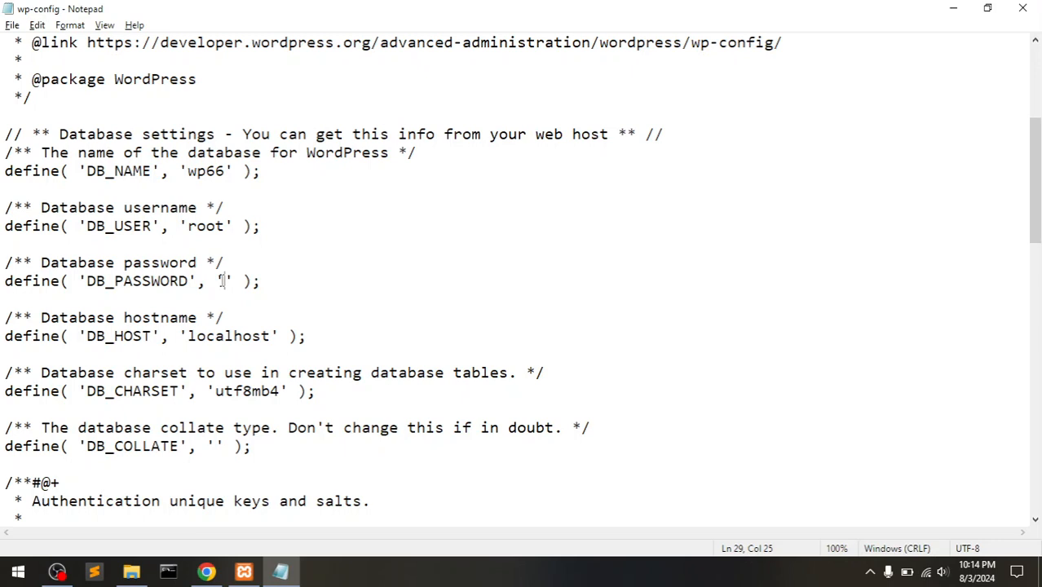
Enter the database password between the DB_PASSWORD quotes and save wp-config.php.
text(pass)
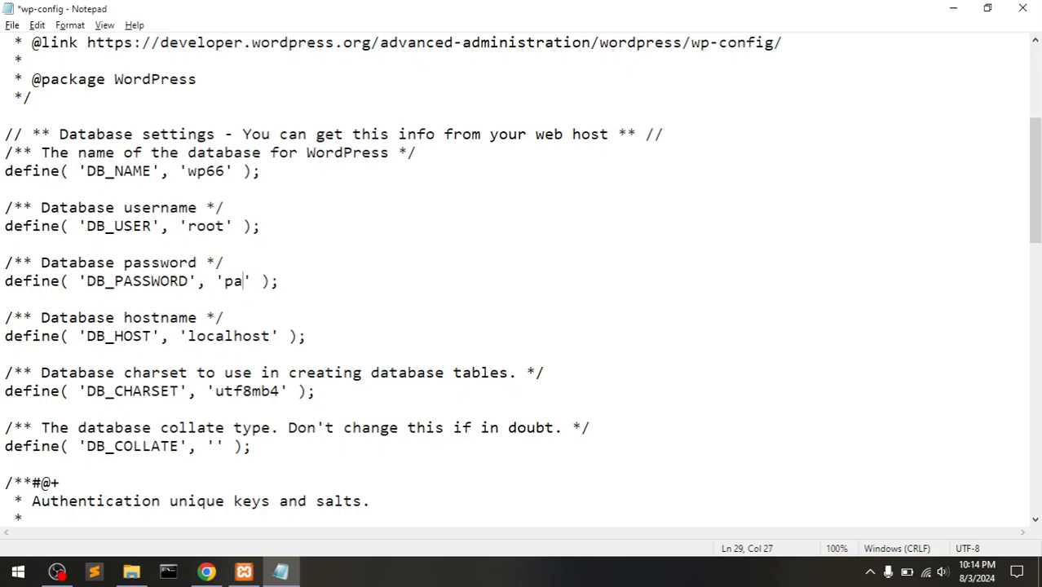
text(word)
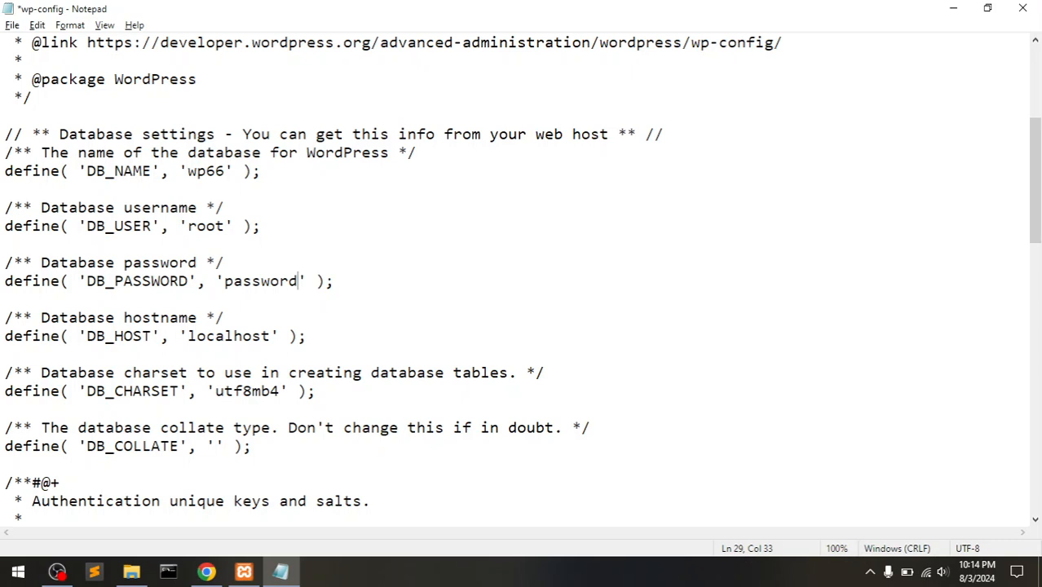
key(ctrl+s)
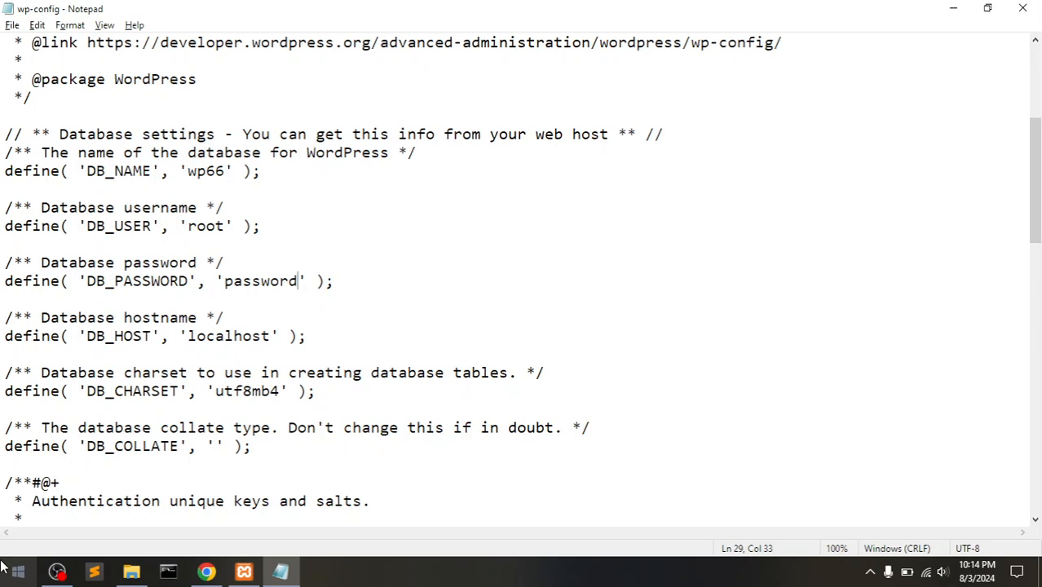
Reload localhost/wp66 in Chrome so it shows the TubeMint home page.
click(206, 572)
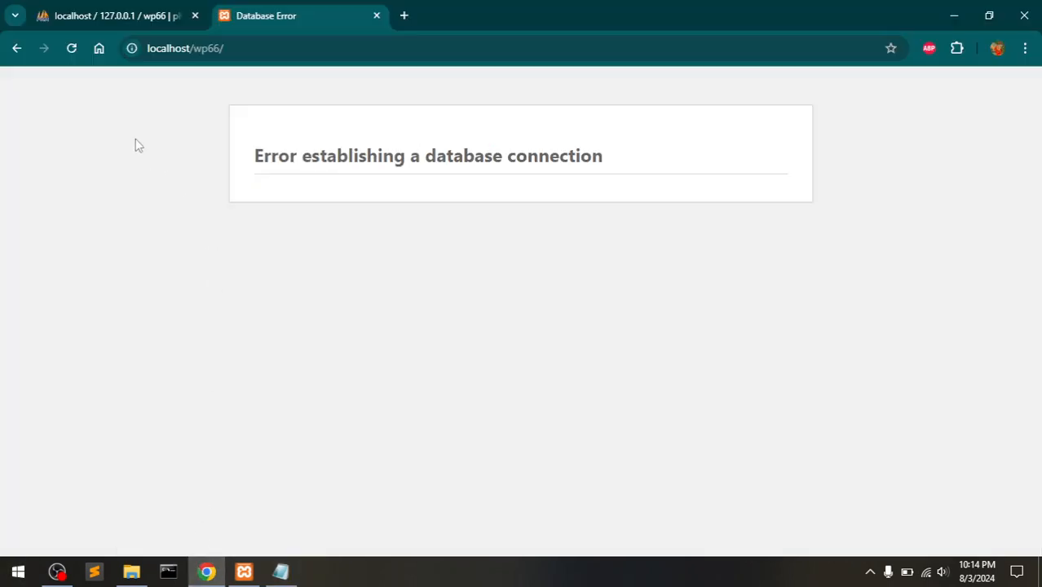
click(73, 48)
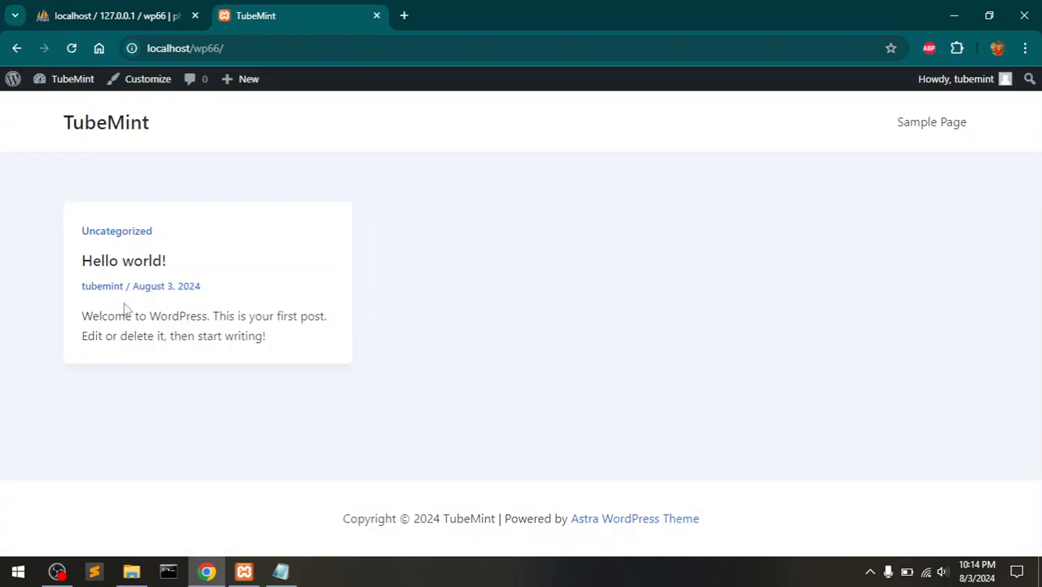
click(245, 571)
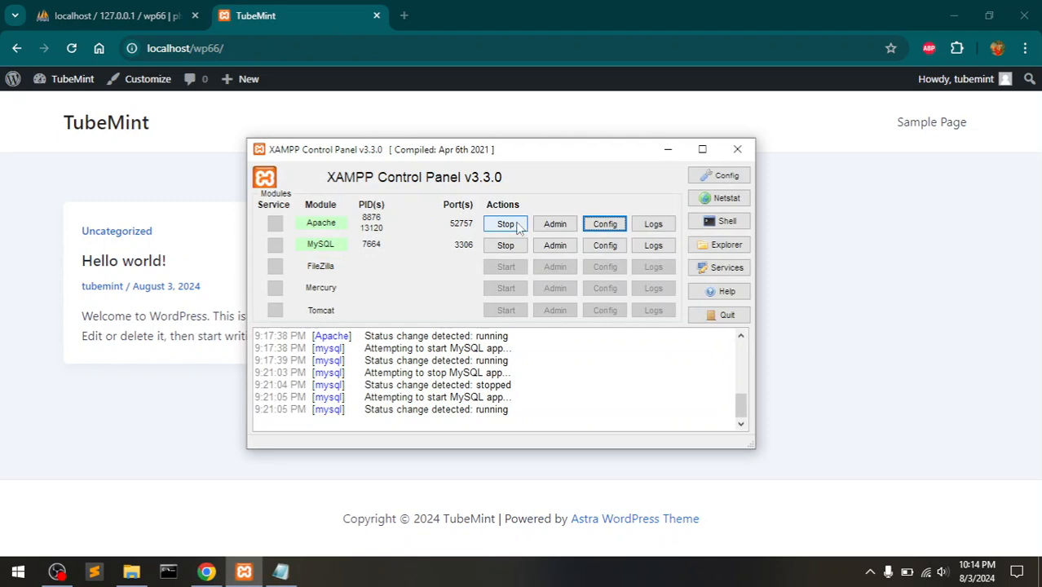
Stop and start Apache in XAMPP (ports 80, 443), then reload the TubeMint page in Chrome.
click(511, 227)
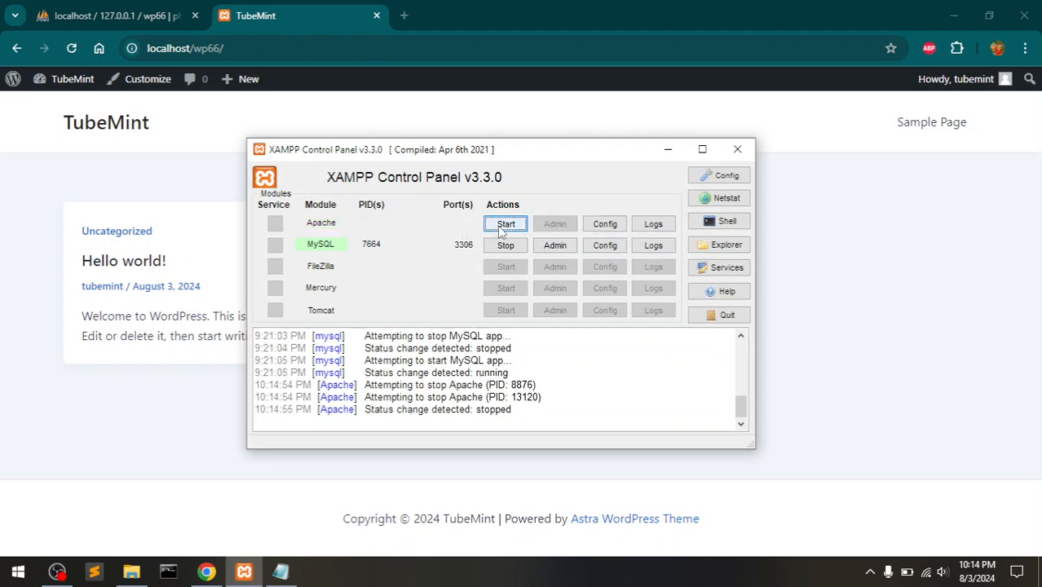
click(503, 227)
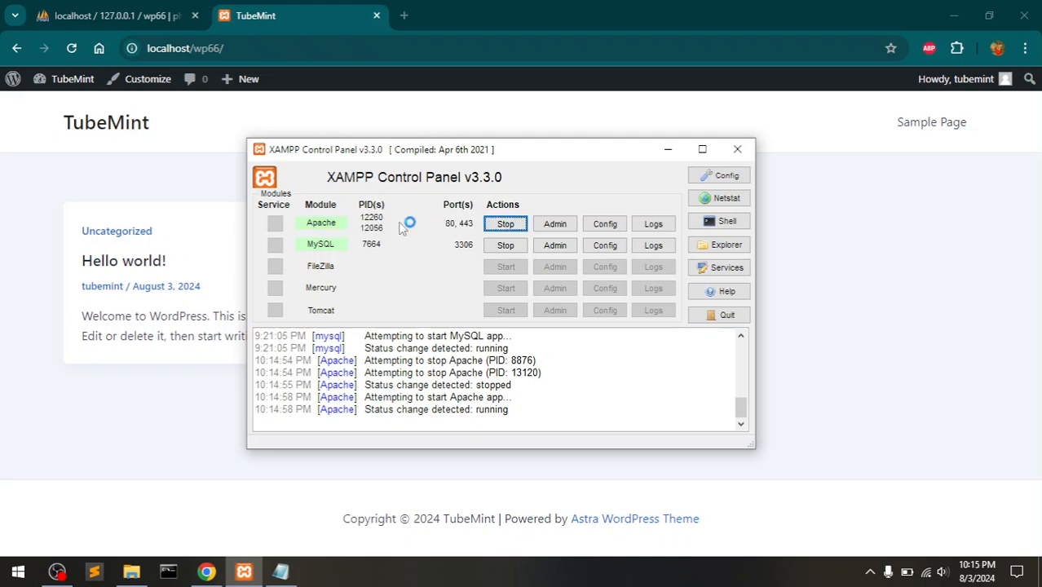
click(155, 190)
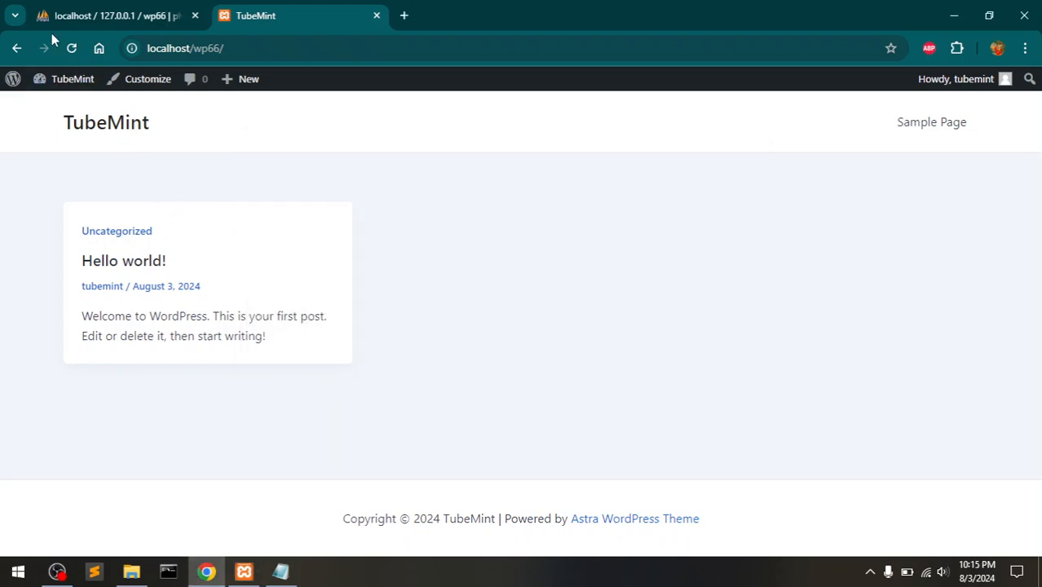
click(73, 50)
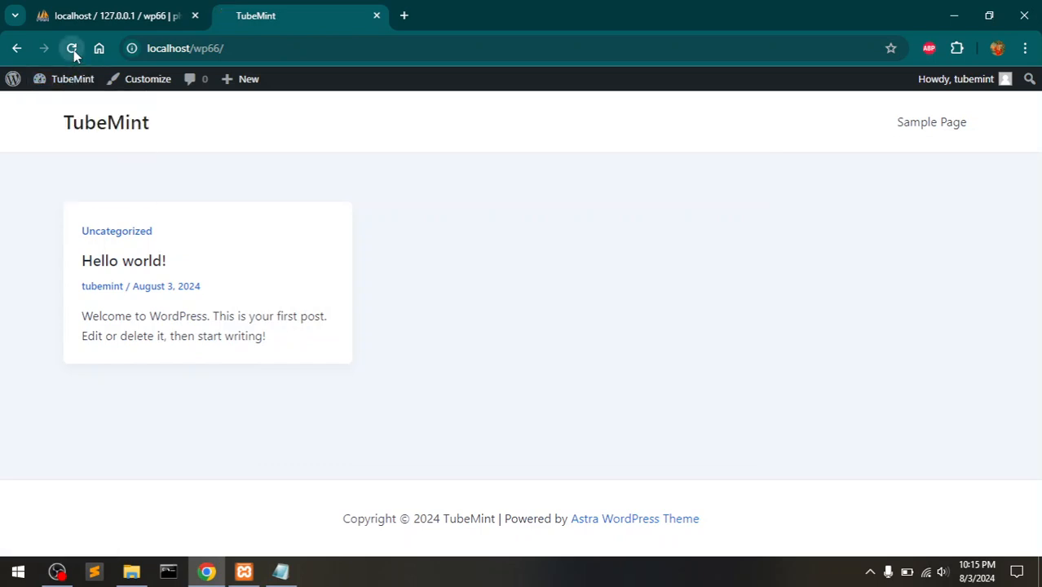